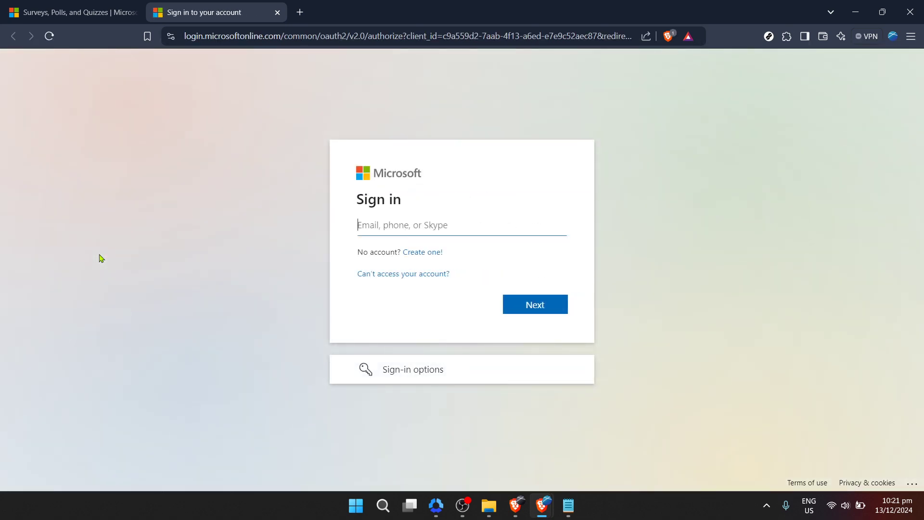
Sign in with the saved Microsoft account address from the autofill suggestion
{"action": "left_click", "coordinate": [389, 227]}
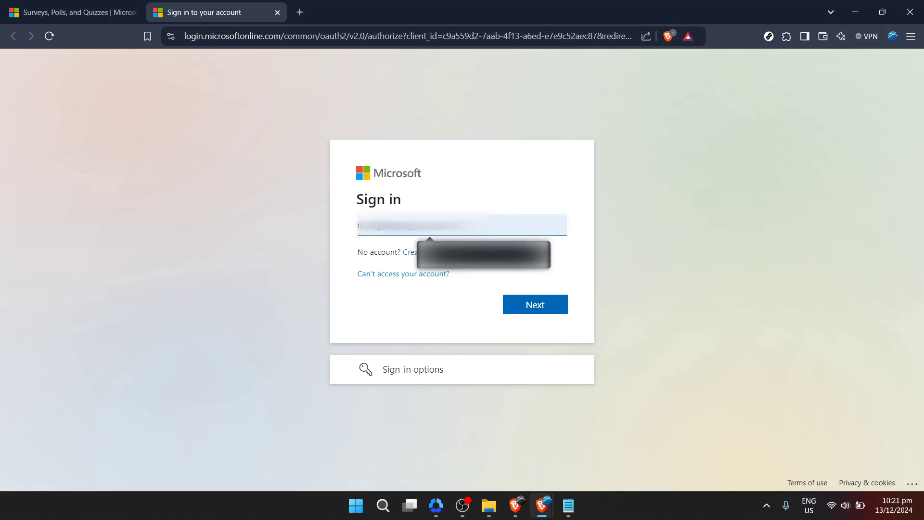
{"action": "left_click", "coordinate": [235, 211]}
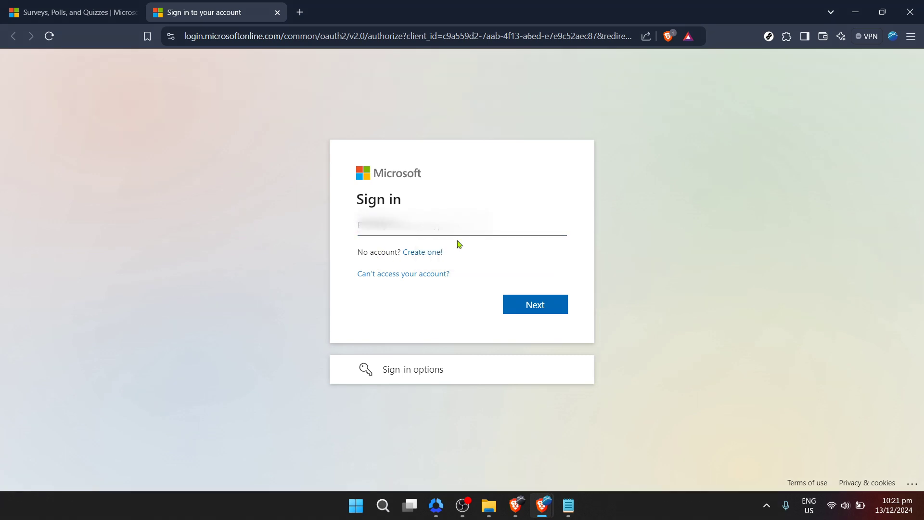
{"action": "left_click", "coordinate": [430, 224]}
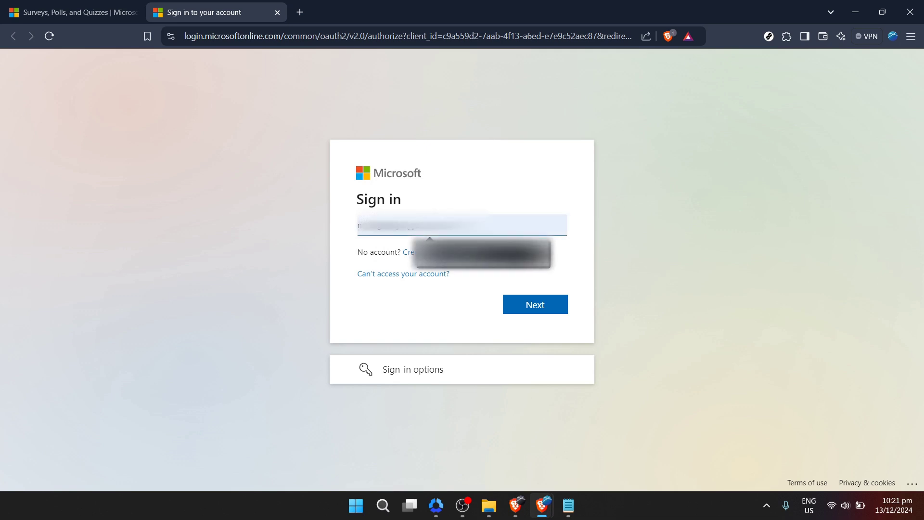
{"action": "left_click", "coordinate": [511, 268]}
{"action": "left_click", "coordinate": [518, 300]}
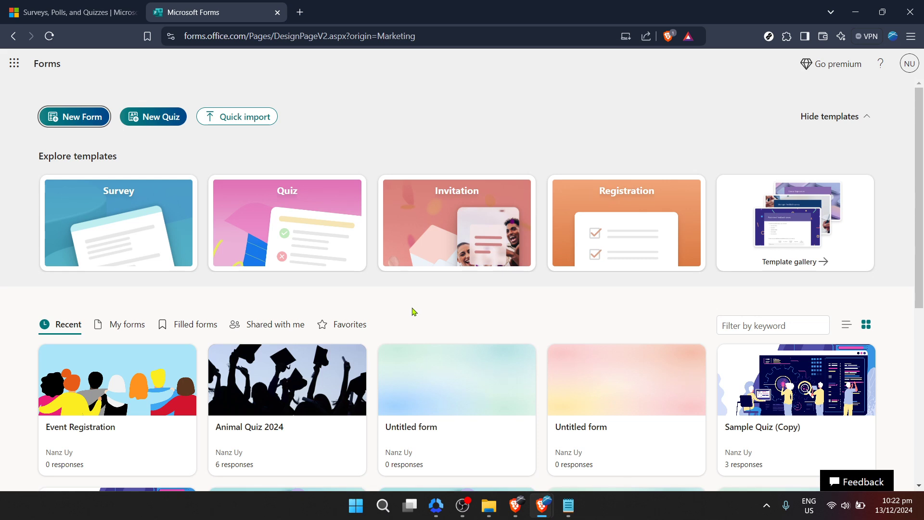
Start a blank form, discard it, and scroll down the Recent forms list
{"action": "left_click", "coordinate": [77, 118]}
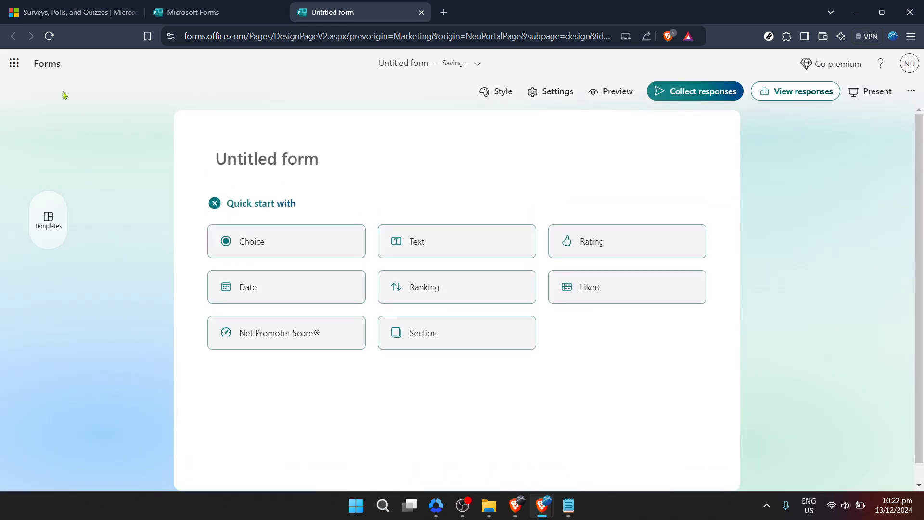
{"action": "left_click", "coordinate": [42, 65]}
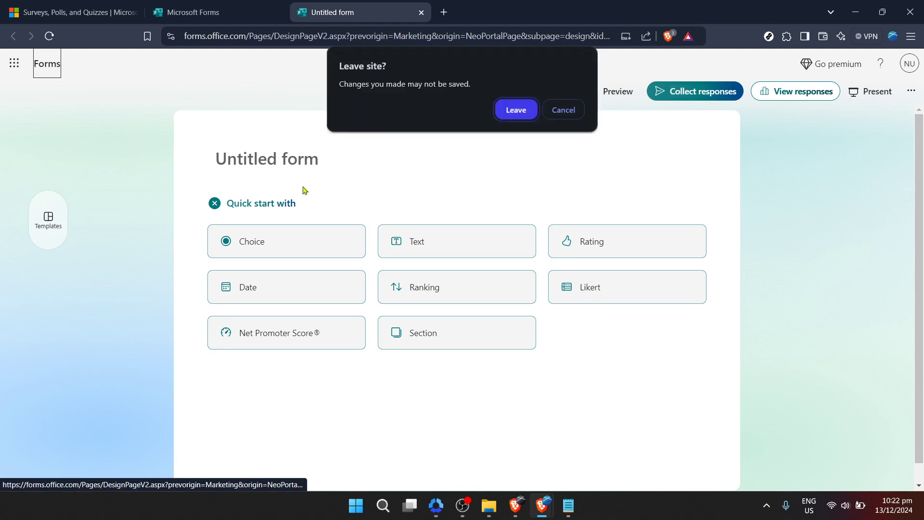
{"action": "left_click", "coordinate": [523, 110]}
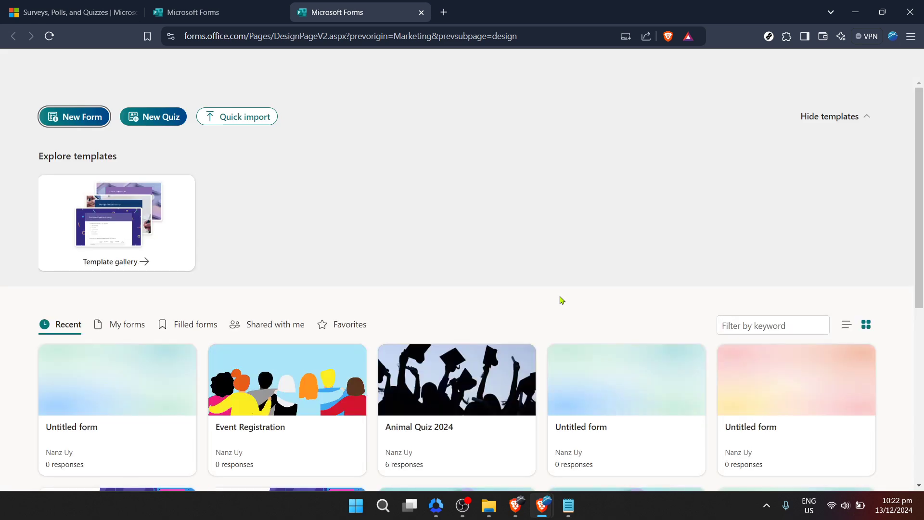
{"action": "scroll", "coordinate": [561, 300], "scroll_direction": "down", "scroll_amount": 2}
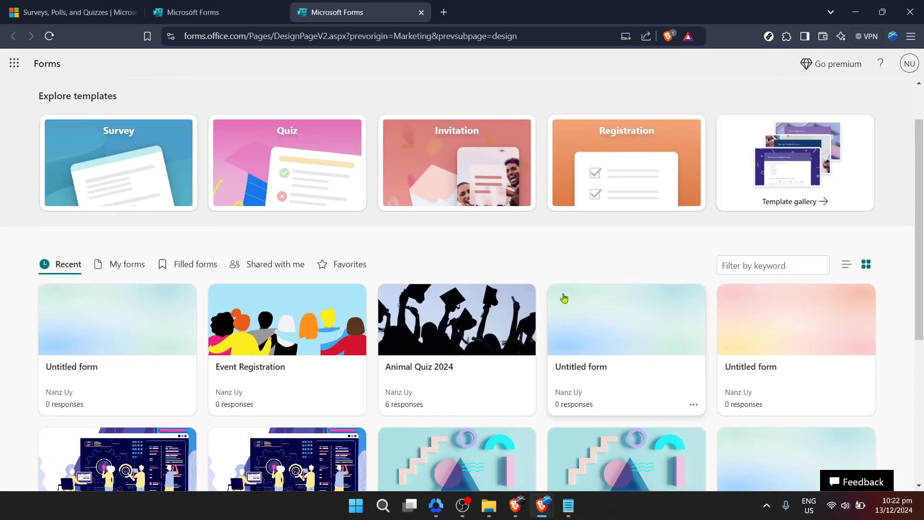
{"action": "scroll", "coordinate": [573, 298], "scroll_direction": "down", "scroll_amount": 1}
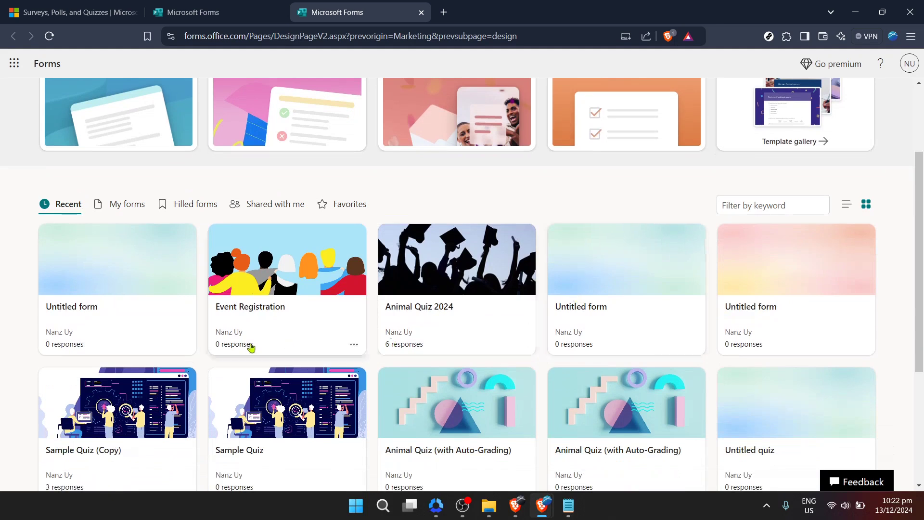
{"action": "scroll", "coordinate": [251, 346], "scroll_direction": "down", "scroll_amount": 1}
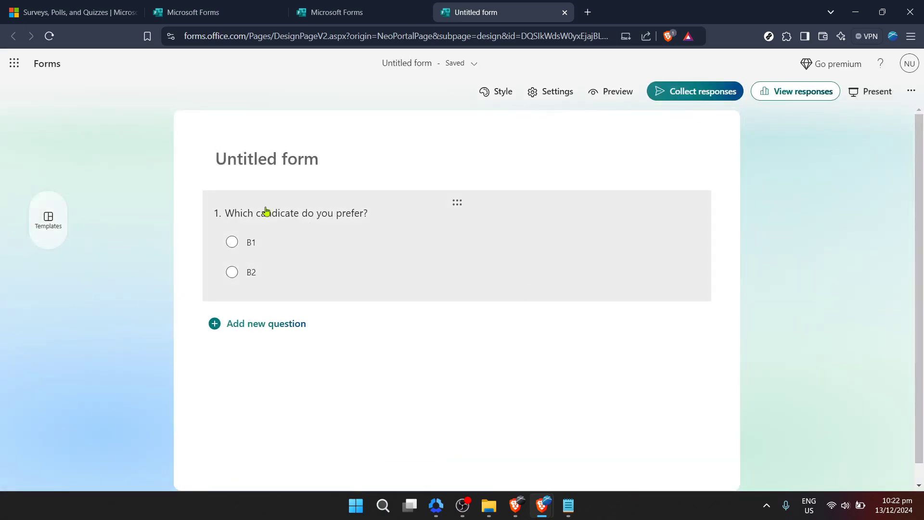
Title the untitled candidate form 'Voting' and select its candidate question
{"action": "left_click", "coordinate": [293, 162]}
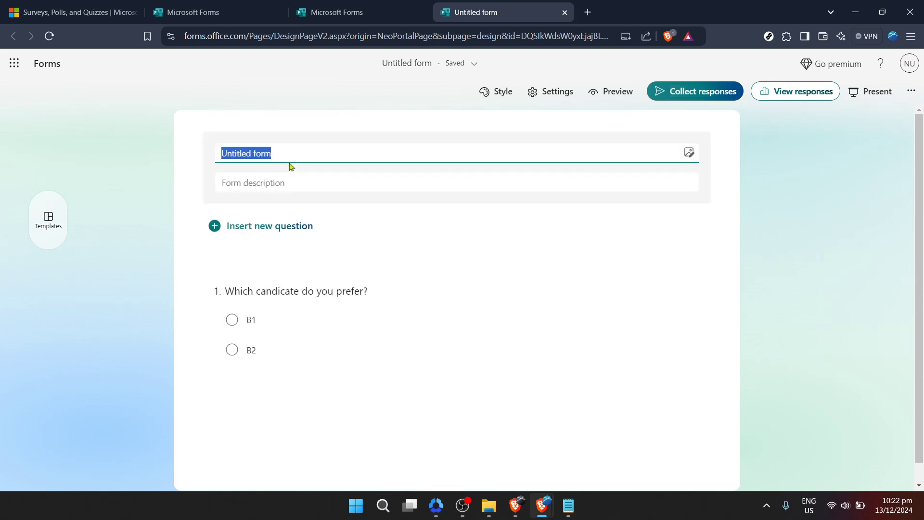
{"action": "type", "text": "V"}
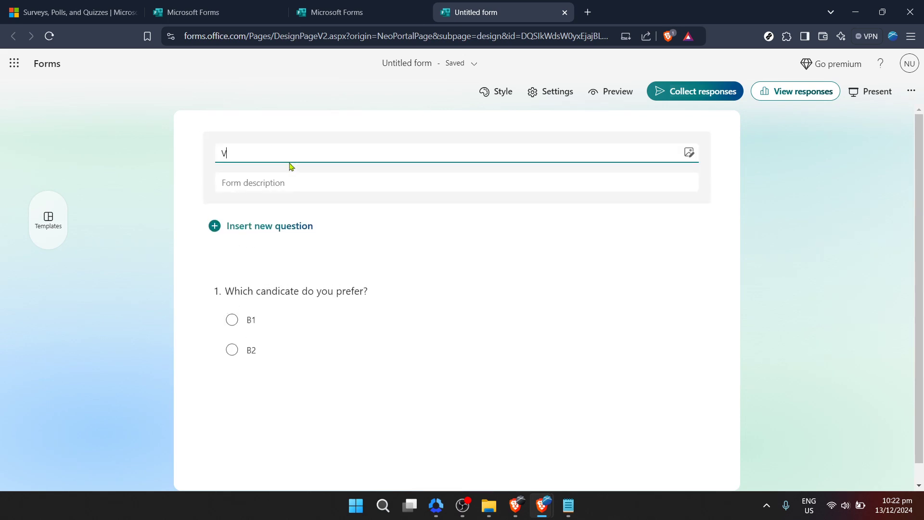
{"action": "type", "text": "oting"}
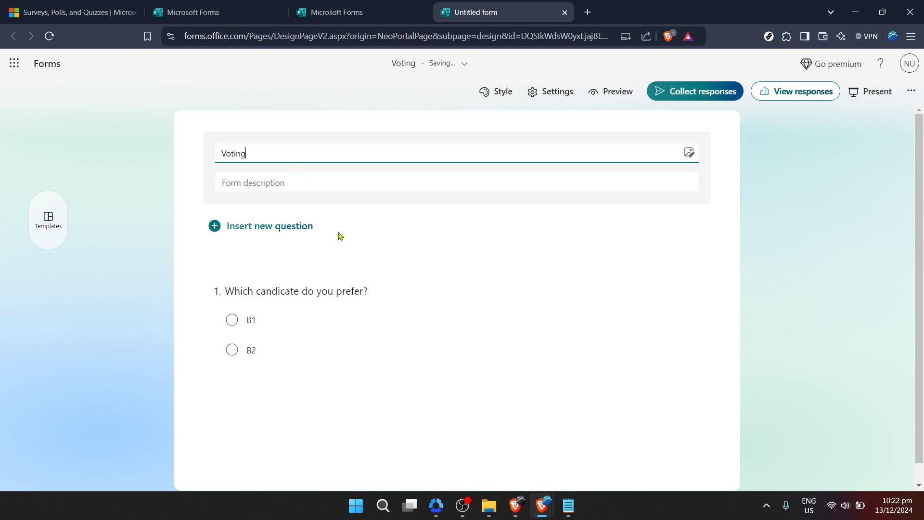
{"action": "left_click", "coordinate": [295, 311]}
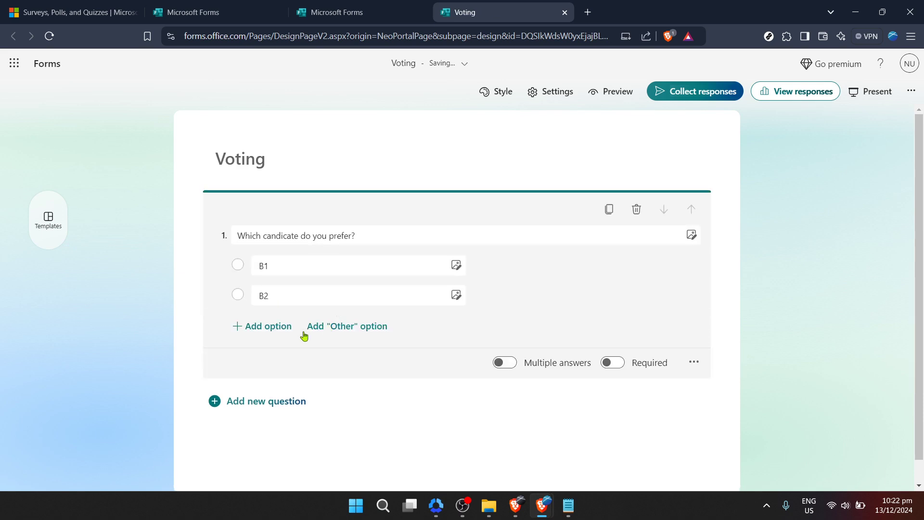
Add answer choices B3 and Option 4, plus an 'Other' choice
{"action": "left_click", "coordinate": [285, 333]}
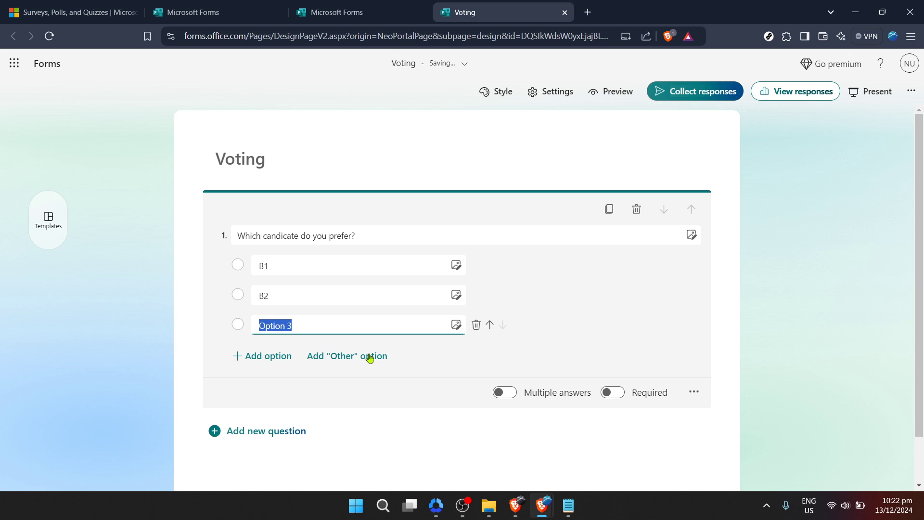
{"action": "type", "text": "B3"}
{"action": "left_click", "coordinate": [264, 356]}
{"action": "mouse_move", "coordinate": [358, 354]}
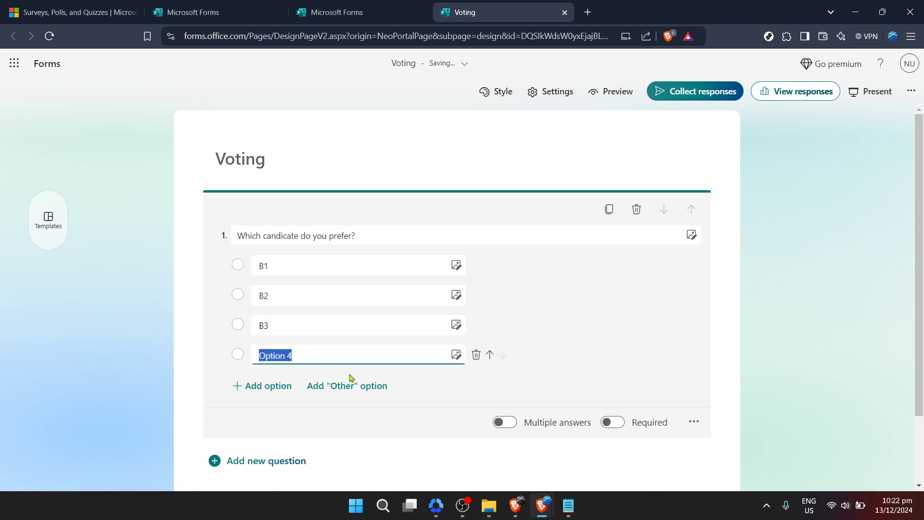
{"action": "left_click", "coordinate": [350, 385]}
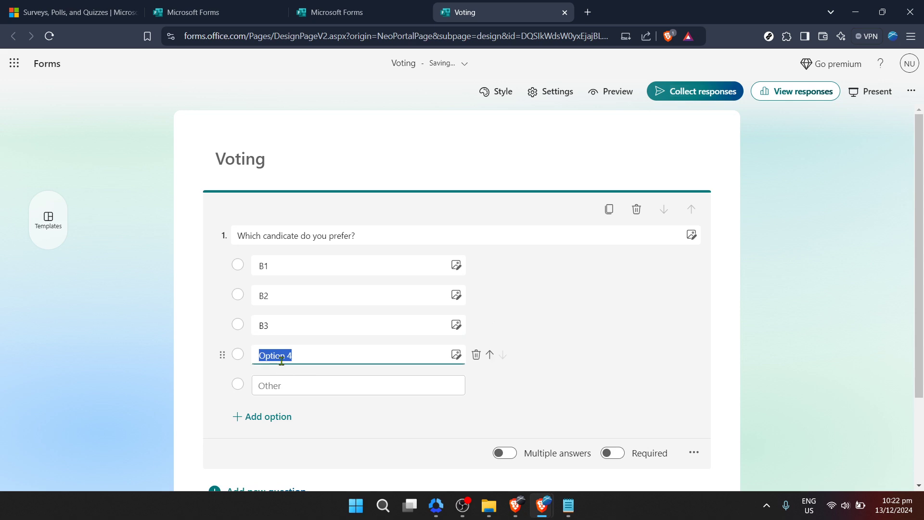
{"action": "left_click", "coordinate": [582, 360]}
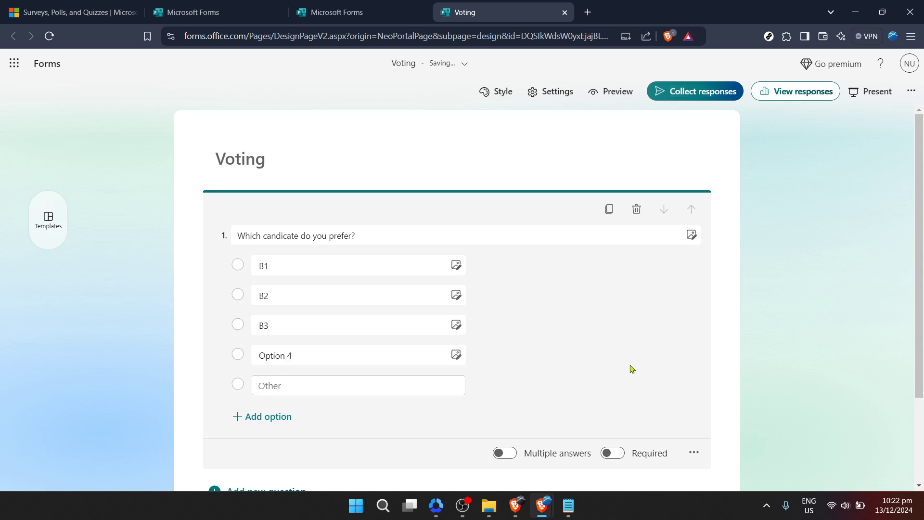
Enable Multiple answers with No limit on selections, and mark the question Required
{"action": "scroll", "coordinate": [631, 369], "scroll_direction": "down", "scroll_amount": 3}
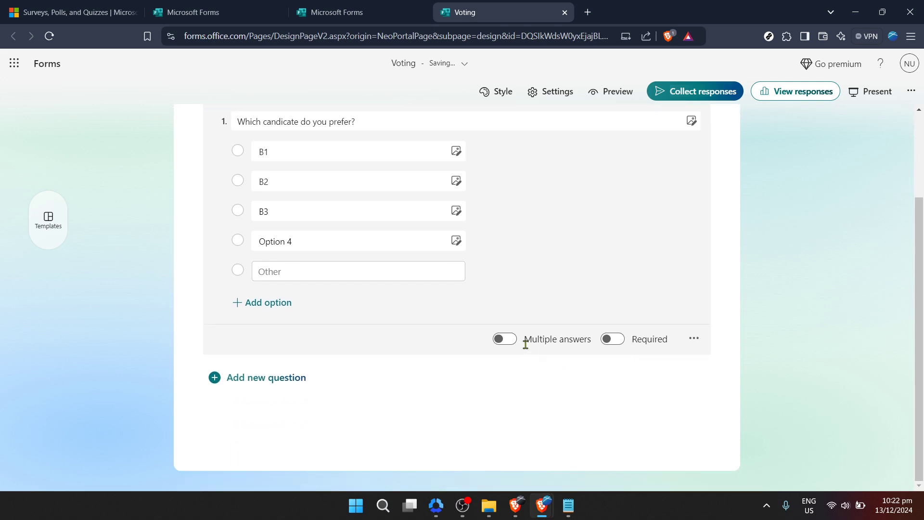
{"action": "left_click", "coordinate": [511, 340]}
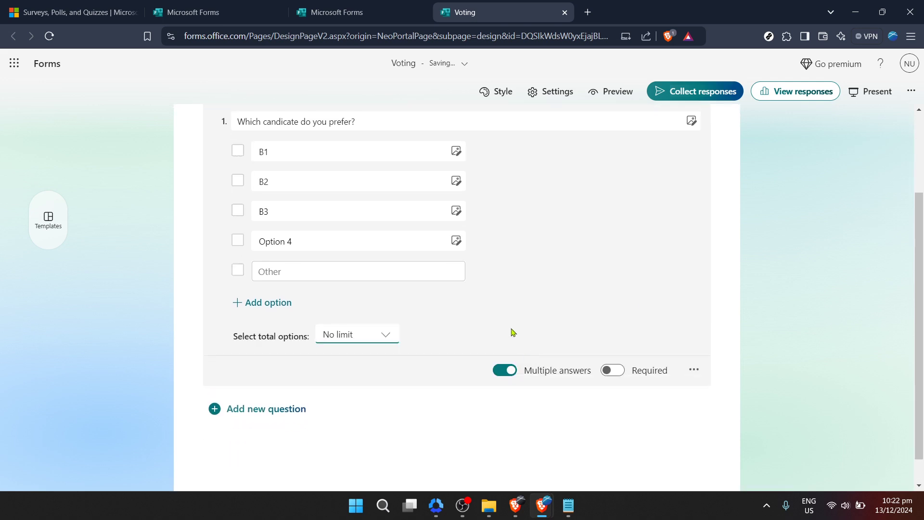
{"action": "left_click", "coordinate": [351, 331]}
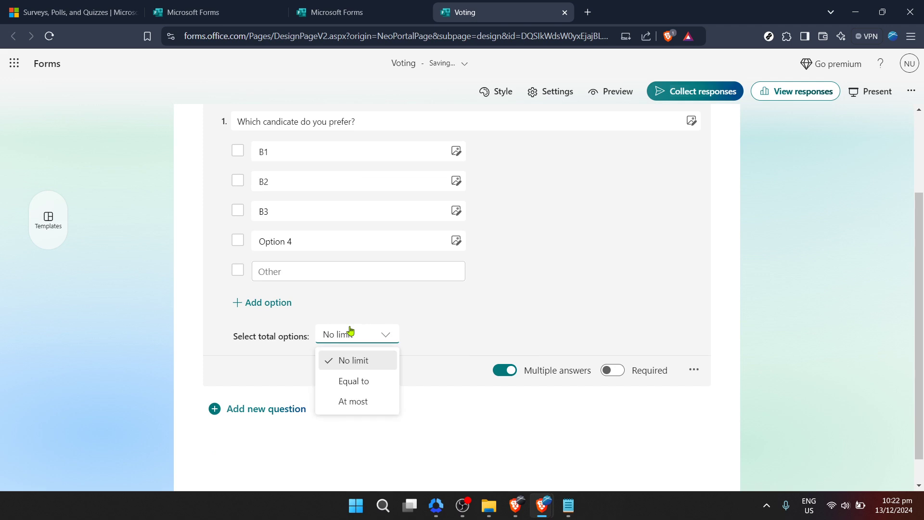
{"action": "left_click", "coordinate": [364, 362]}
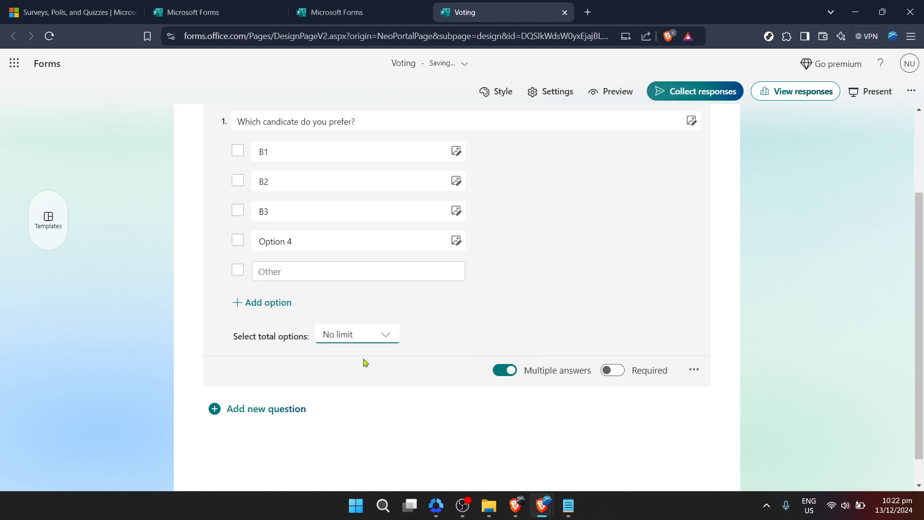
{"action": "left_click", "coordinate": [368, 340]}
{"action": "left_click", "coordinate": [369, 339]}
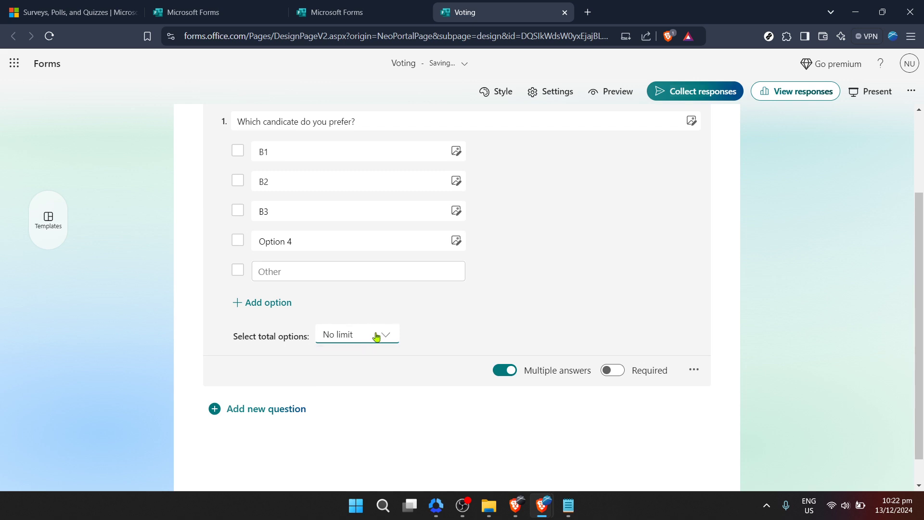
{"action": "left_click", "coordinate": [614, 370]}
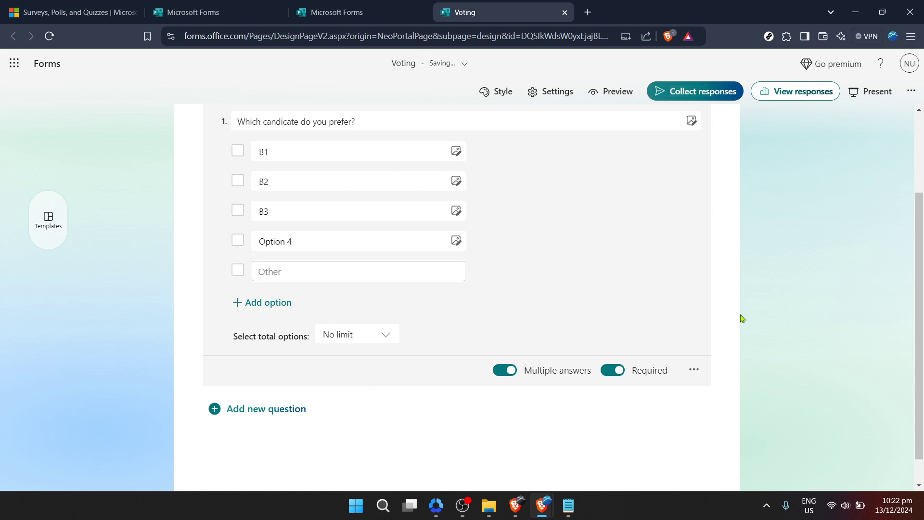